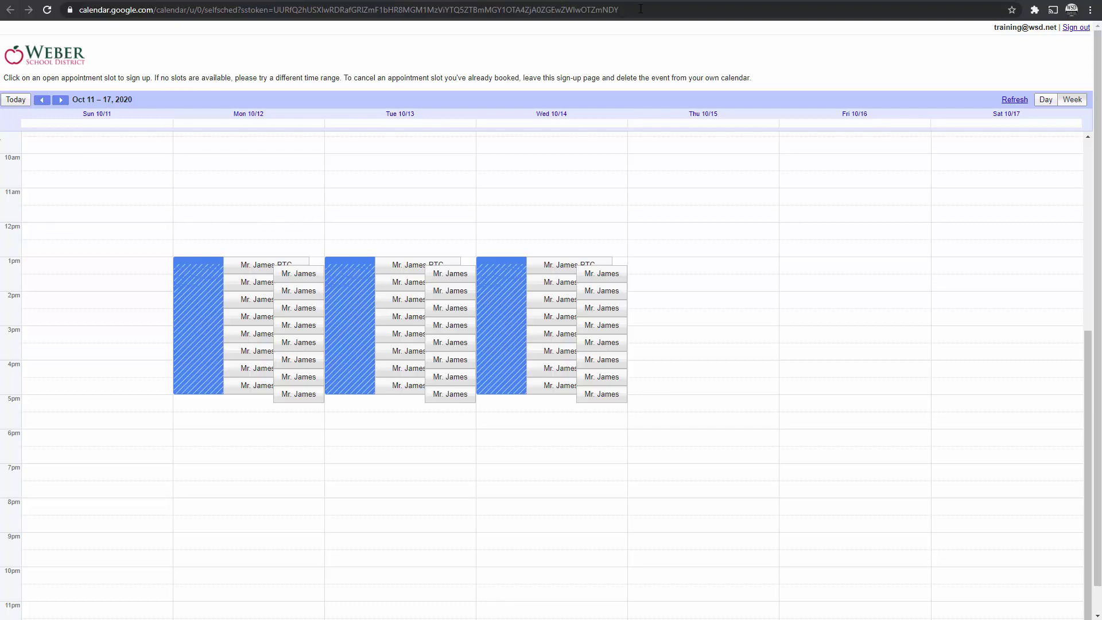
# - Select the sign-up page's full web address in the address bar
pyautogui.moveTo(641, 9); pyautogui.dragTo(91, 34)
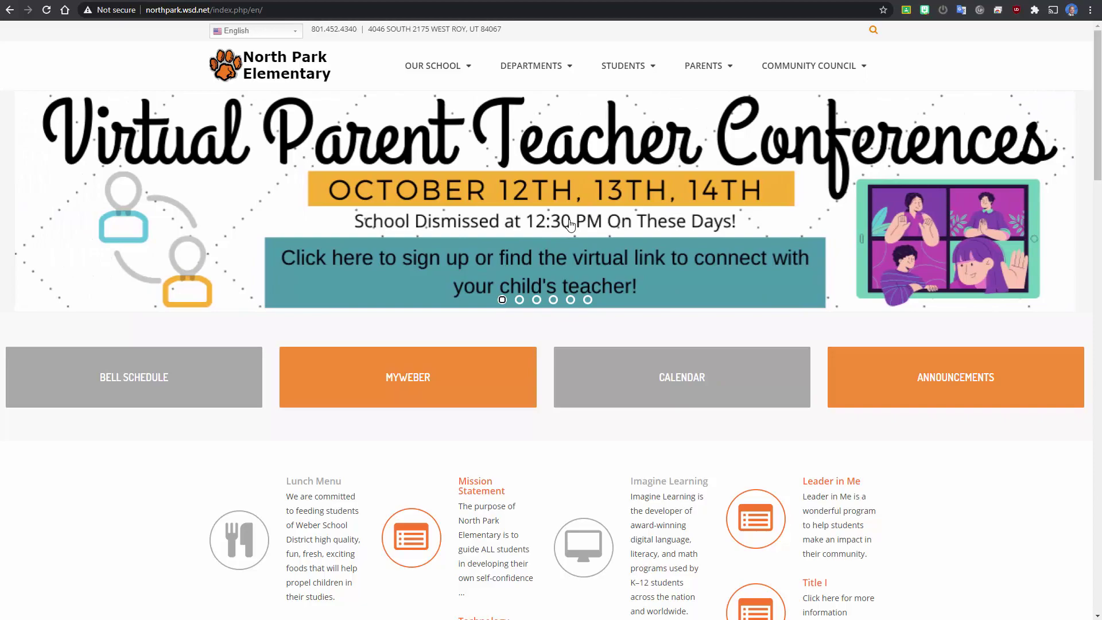
# - Open the Google Doc sign-up sheet from the 'Click here to sign up' banner
pyautogui.click(557, 244)
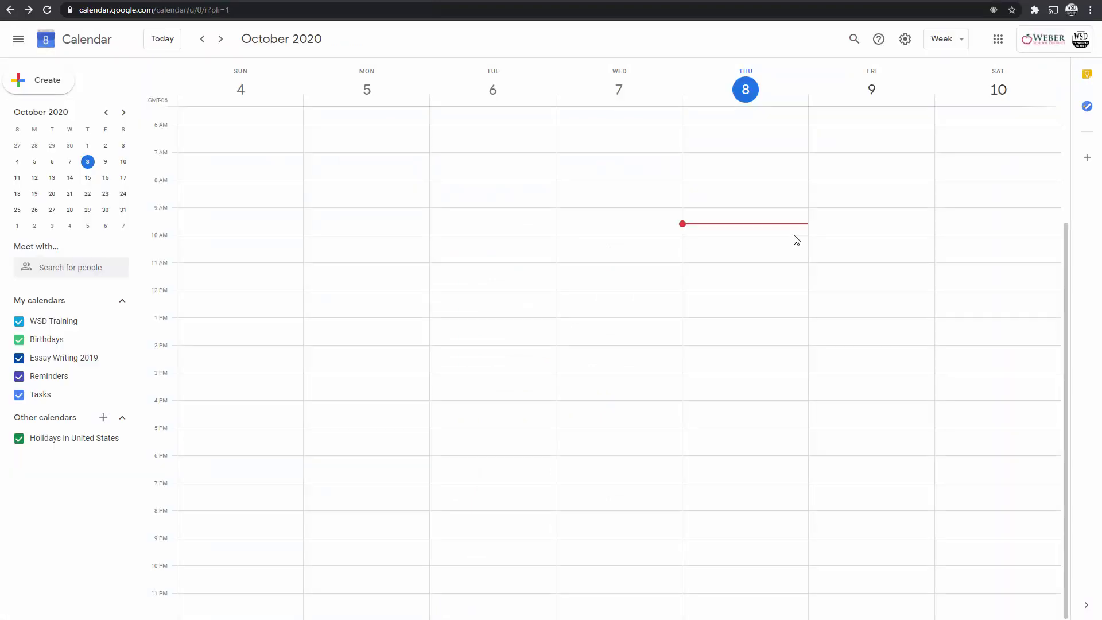
# - Create appointment slots on Monday, October 12 running from 1:00 to 5:00pm
pyautogui.click(220, 39)
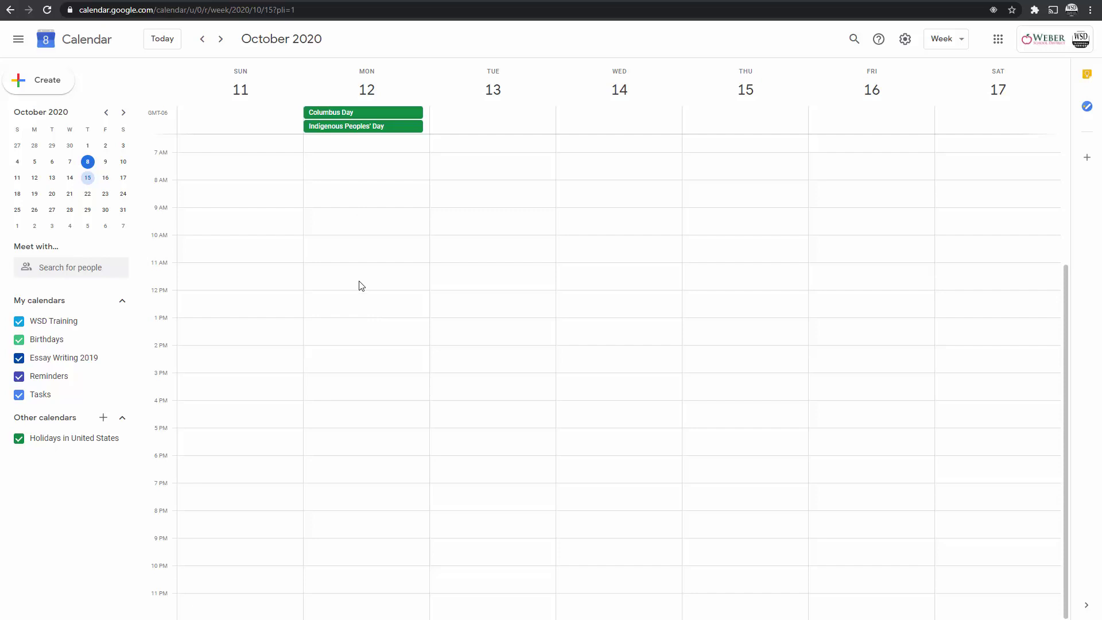
pyautogui.click(348, 328)
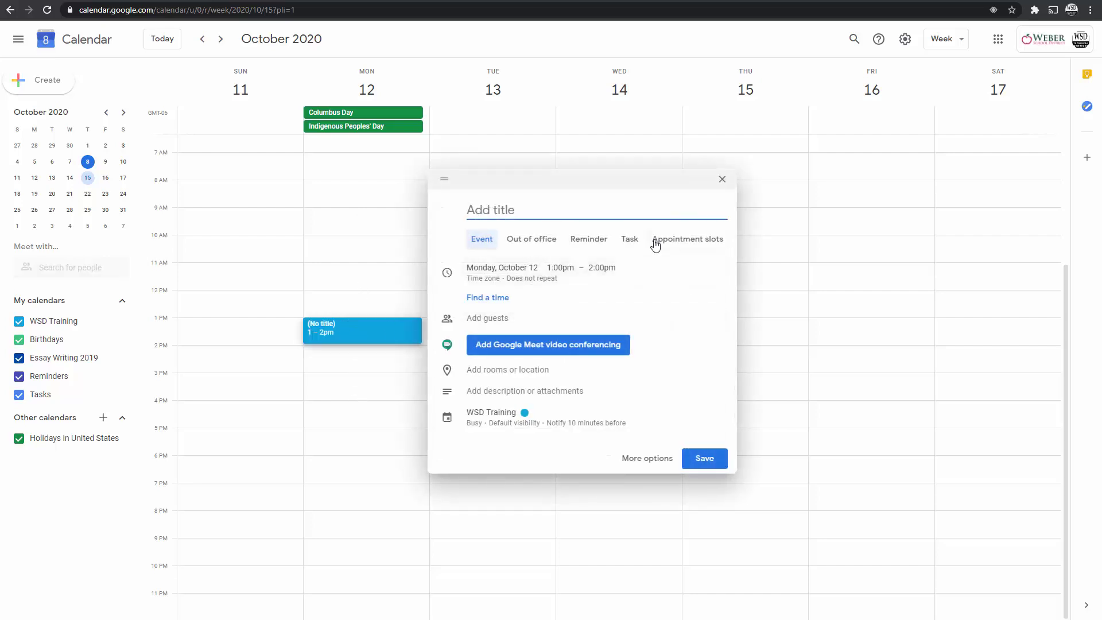
pyautogui.click(656, 242)
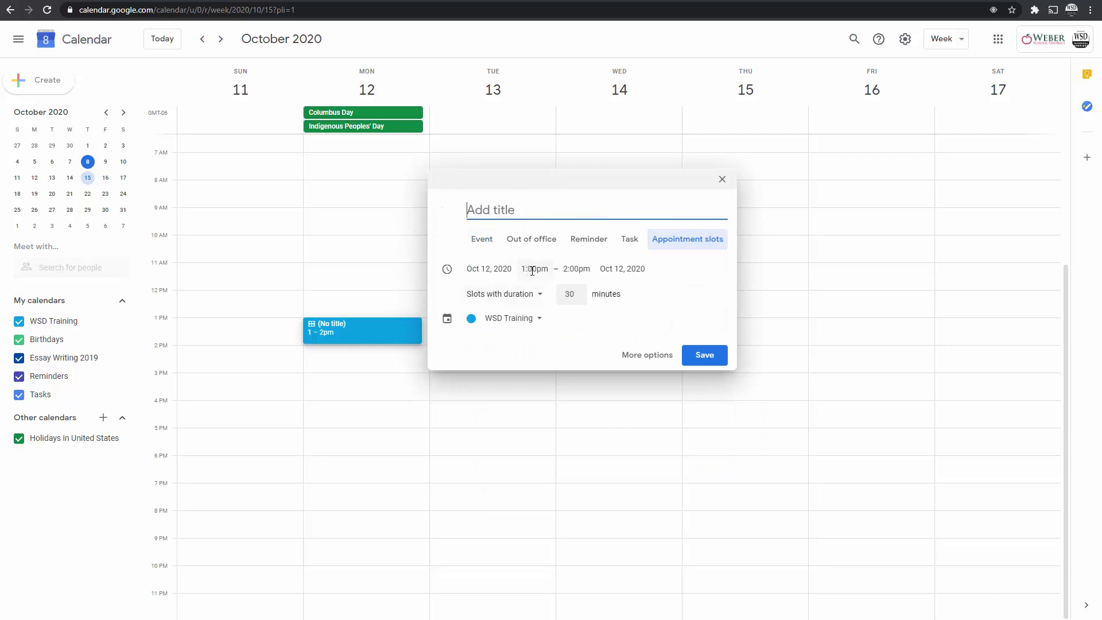
pyautogui.click(575, 270)
pyautogui.scroll(-3, 588, 371)
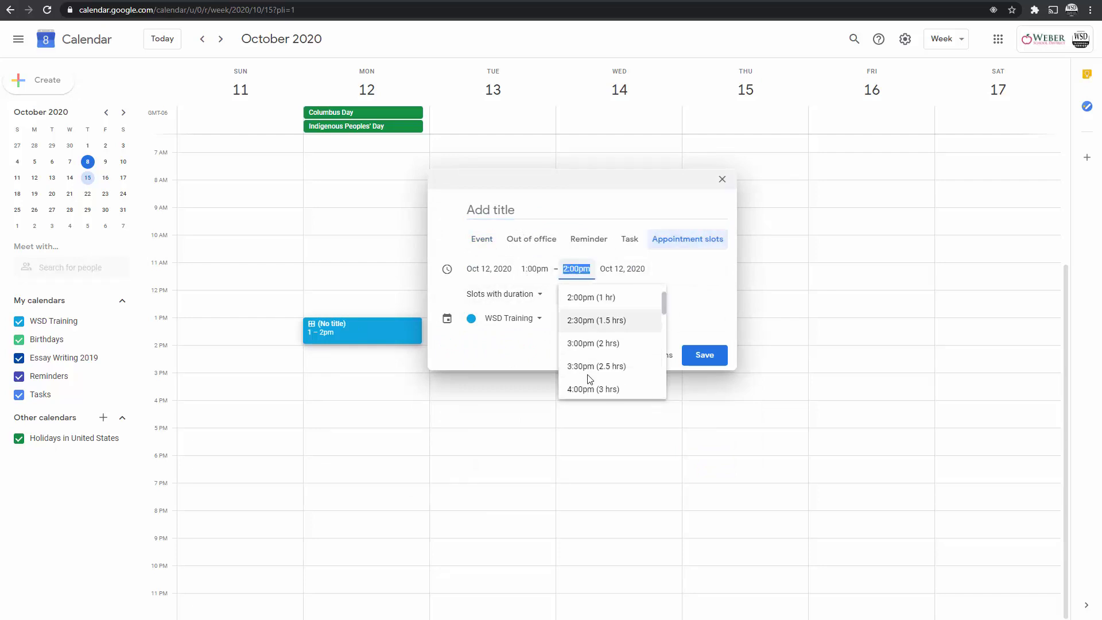
pyautogui.click(585, 306)
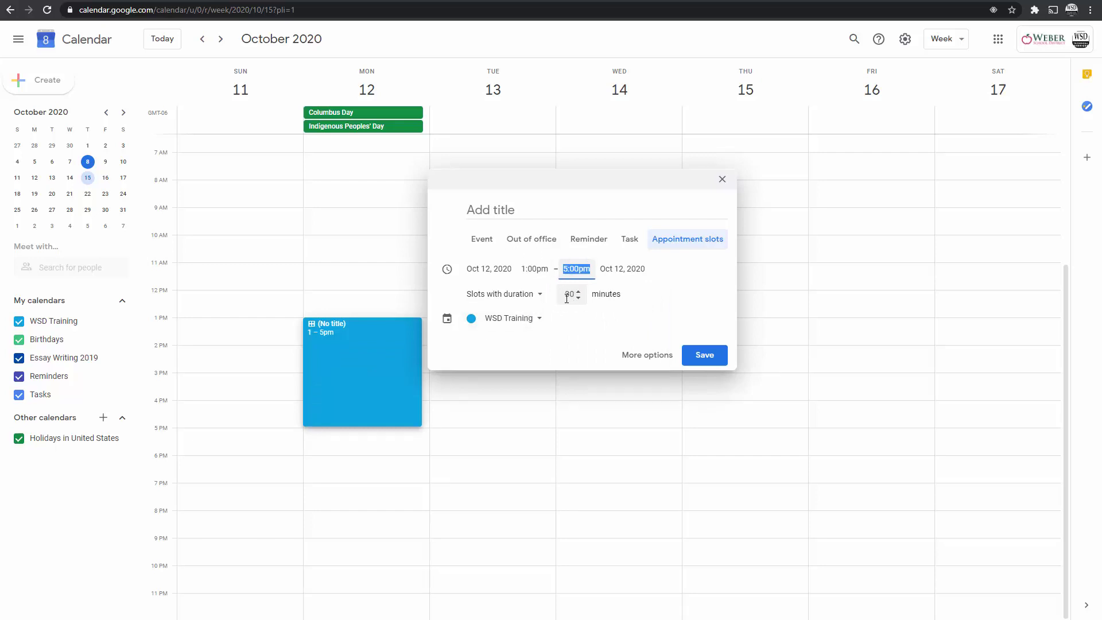
# - Set 15-minute slot length and title the slots with the teacher's name
pyautogui.tripleClick(580, 298)
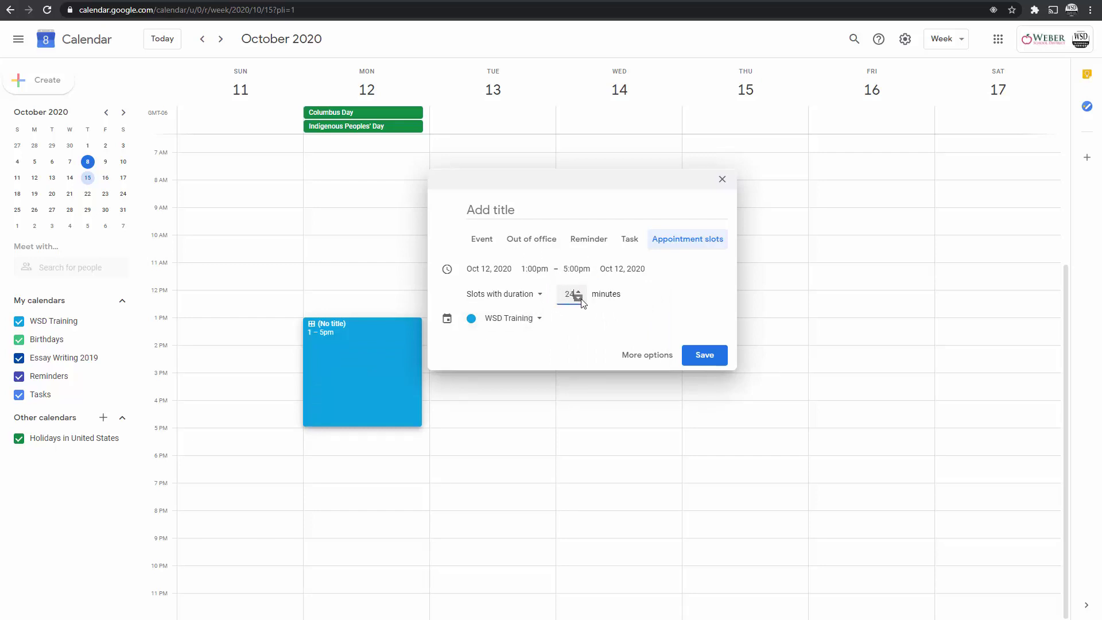
pyautogui.click(579, 298)
pyautogui.click(579, 298)
pyautogui.click(580, 298)
pyautogui.click(578, 297)
pyautogui.click(516, 212)
pyautogui.write('Mr. James PTC')
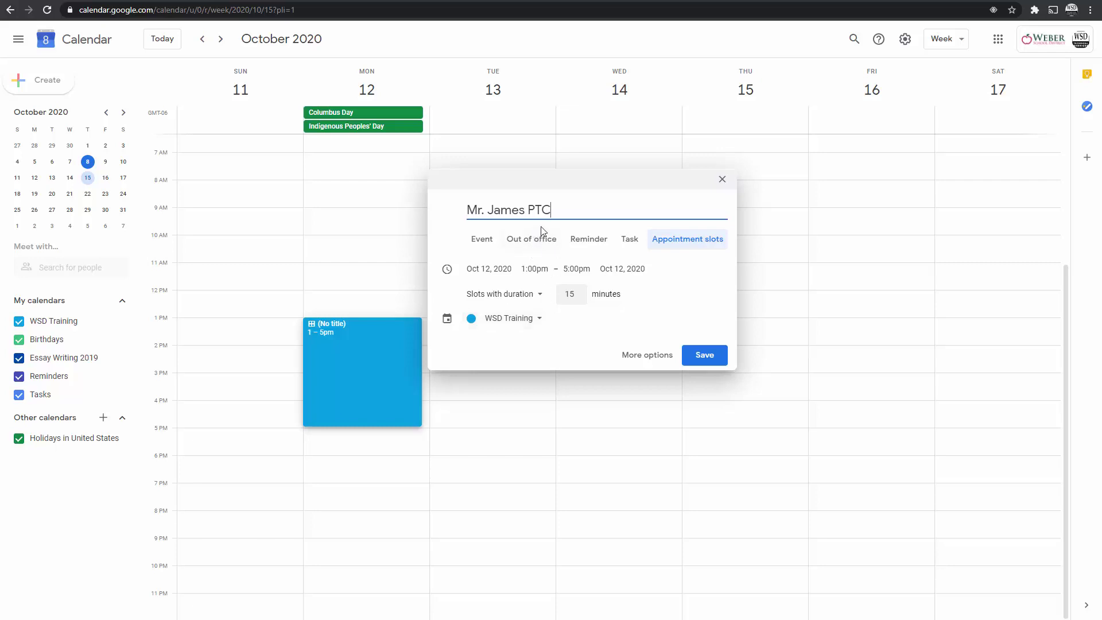
# - In the full editing page, paste the Meet link as the slots' location
pyautogui.click(645, 359)
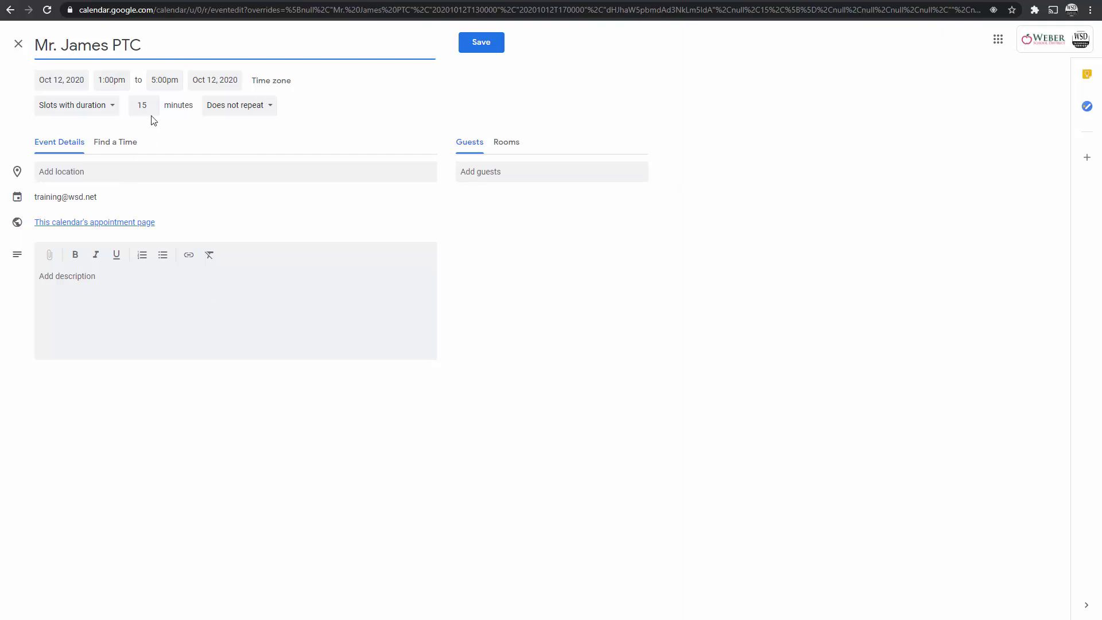
pyautogui.click(107, 175)
pyautogui.write('https://meet.google.com/otq-gpzk-drw')
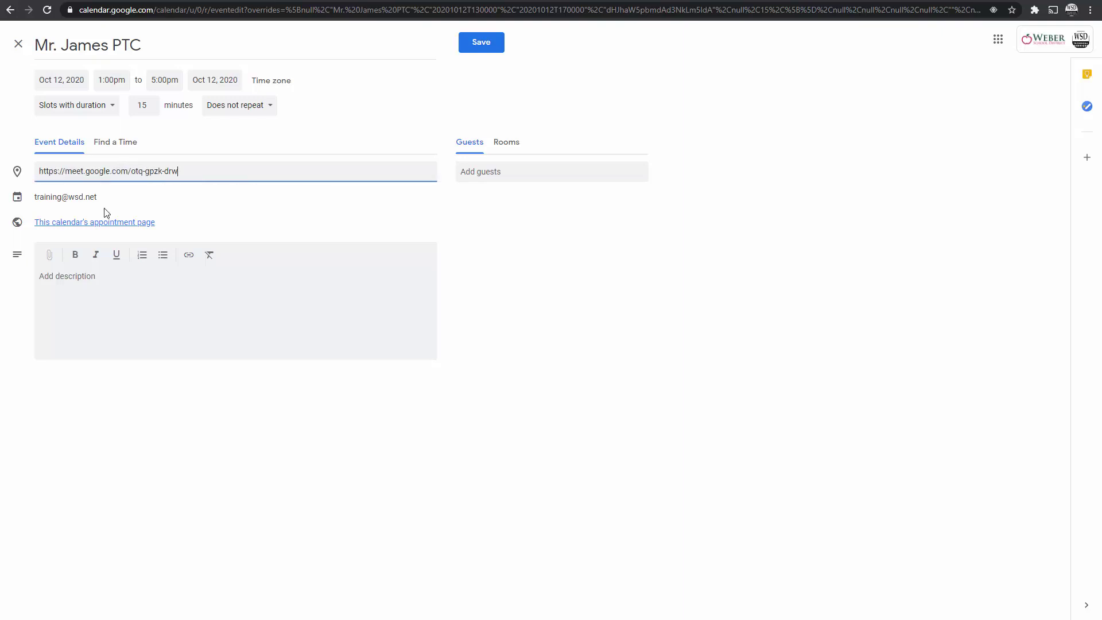
# - Add a 'Please join my meet' note with the Meet link to the description, then save
pyautogui.click(110, 279)
pyautogui.write('Please join my meet at your scheduled time:')
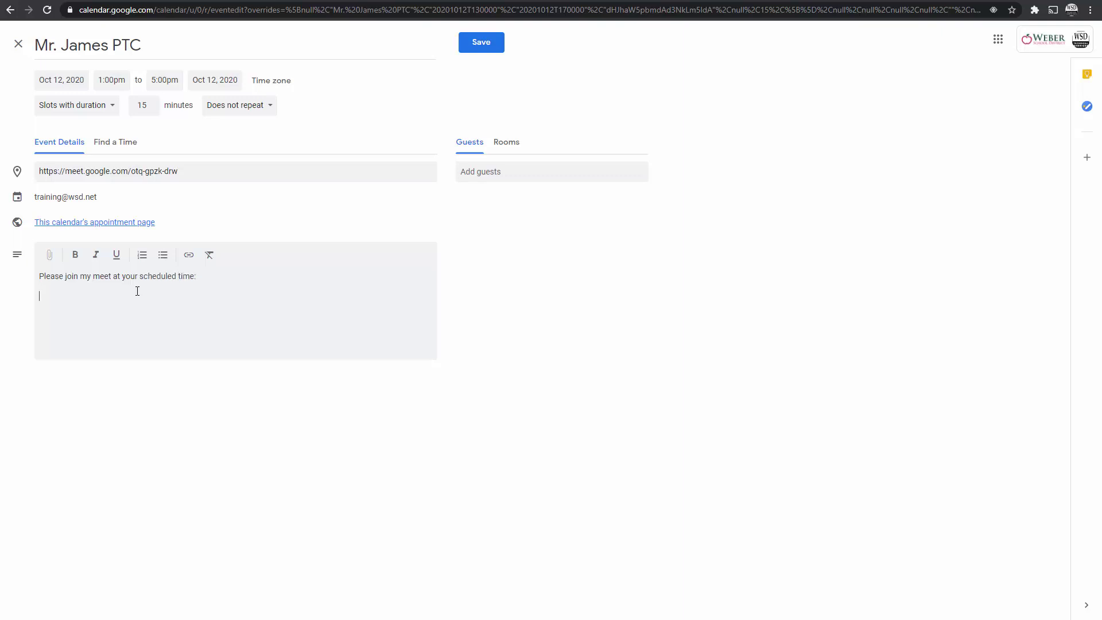
pyautogui.write('https://meet.google.com/otq-gpzk-drw')
pyautogui.click(480, 44)
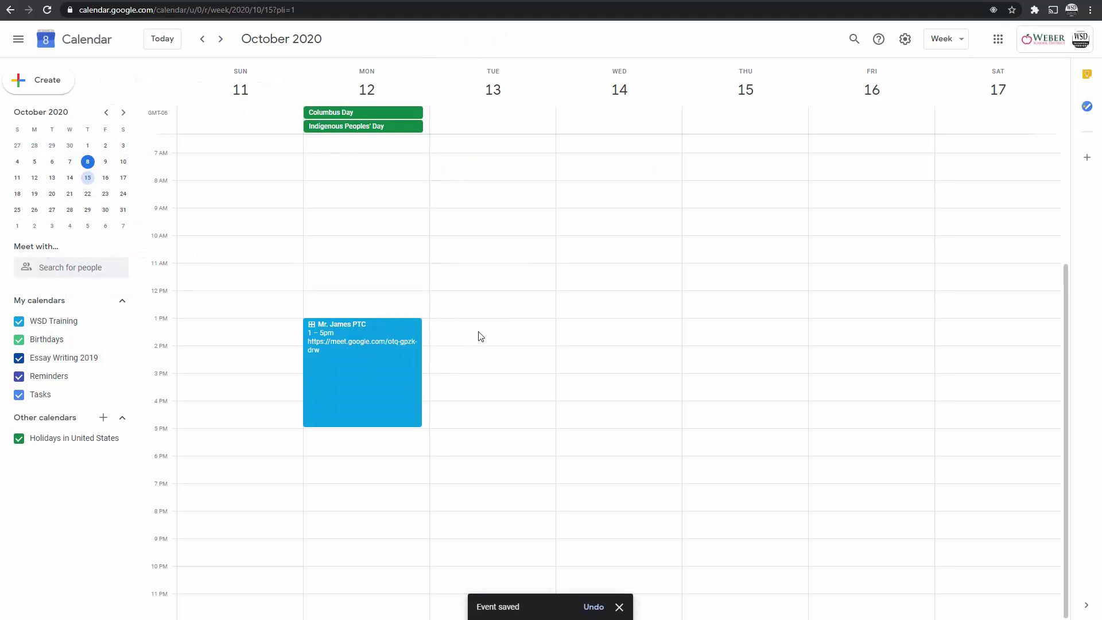
# - Duplicate the Monday slots onto Tuesday, October 13 and save the copy
pyautogui.click(373, 334)
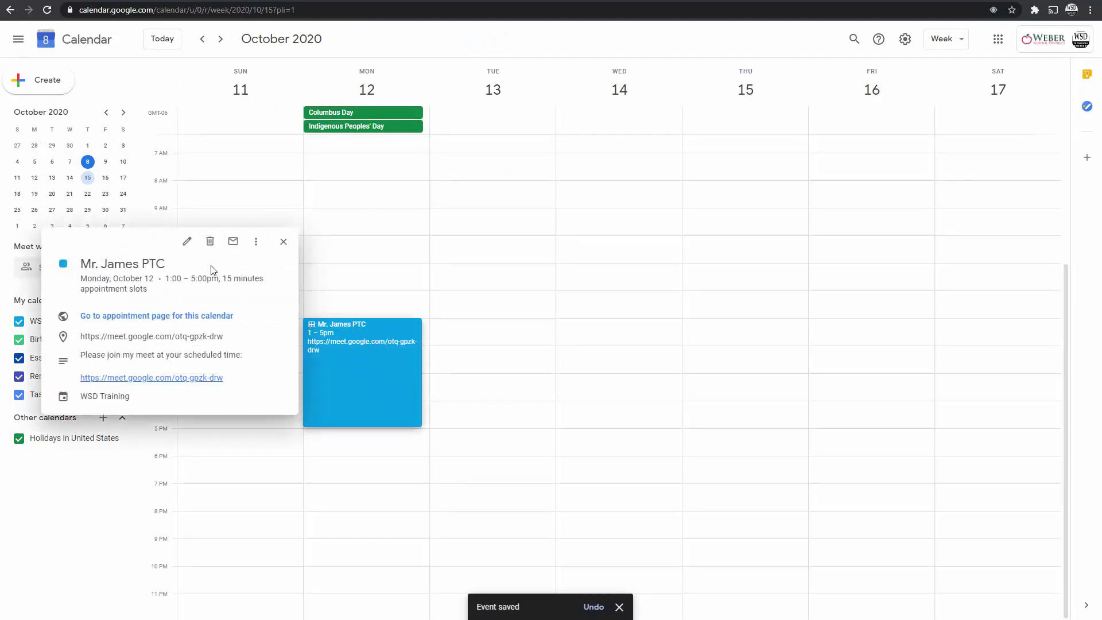
pyautogui.click(256, 242)
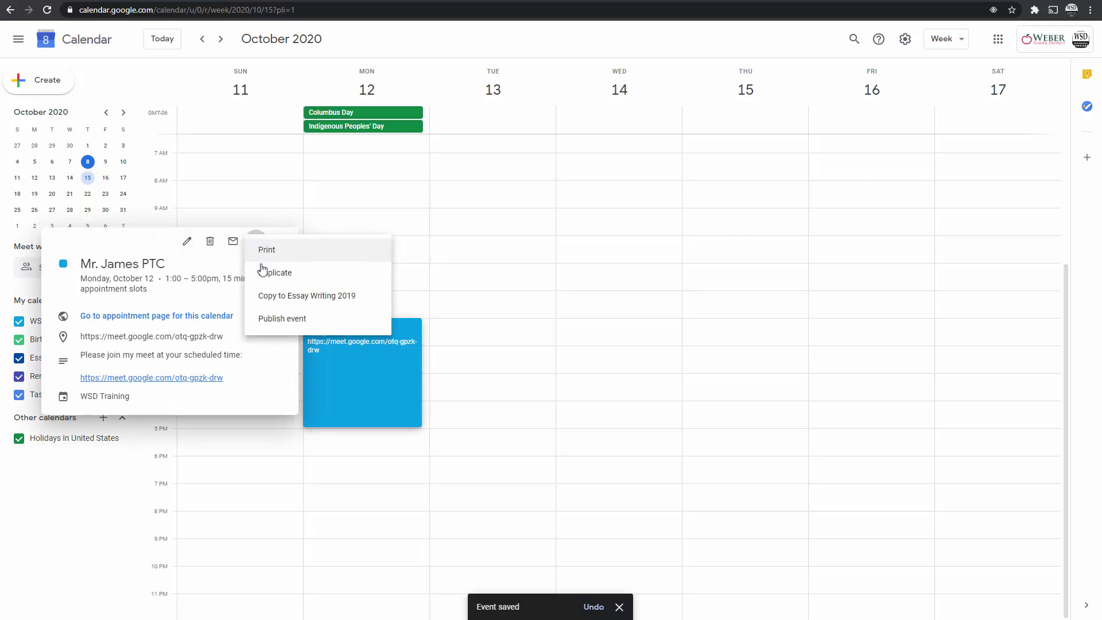
pyautogui.click(264, 272)
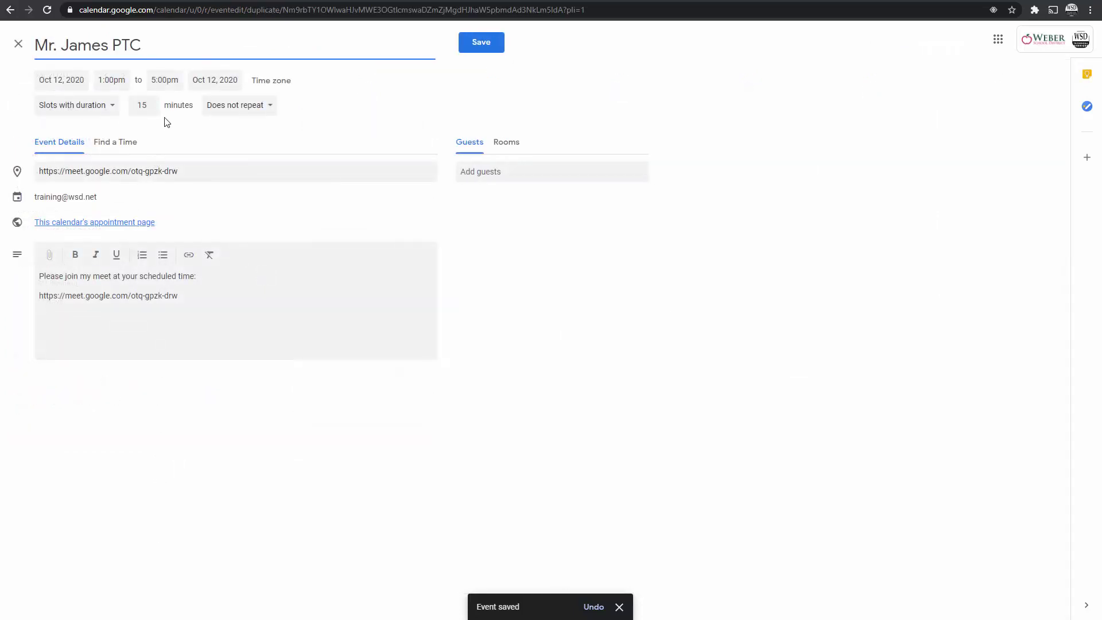
pyautogui.click(76, 83)
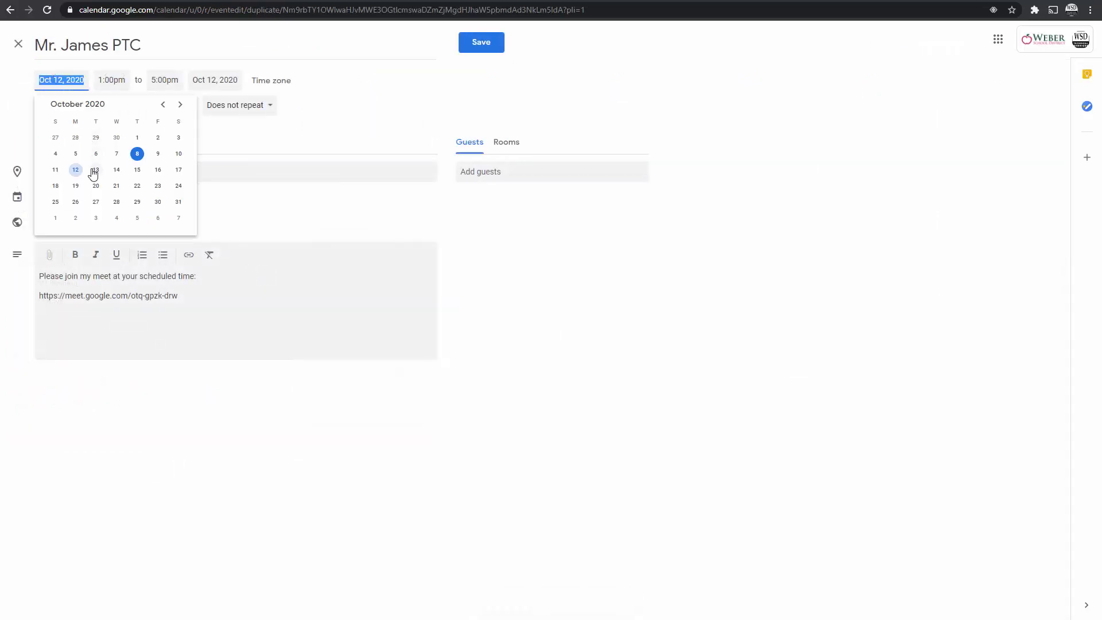
pyautogui.click(95, 171)
pyautogui.click(477, 44)
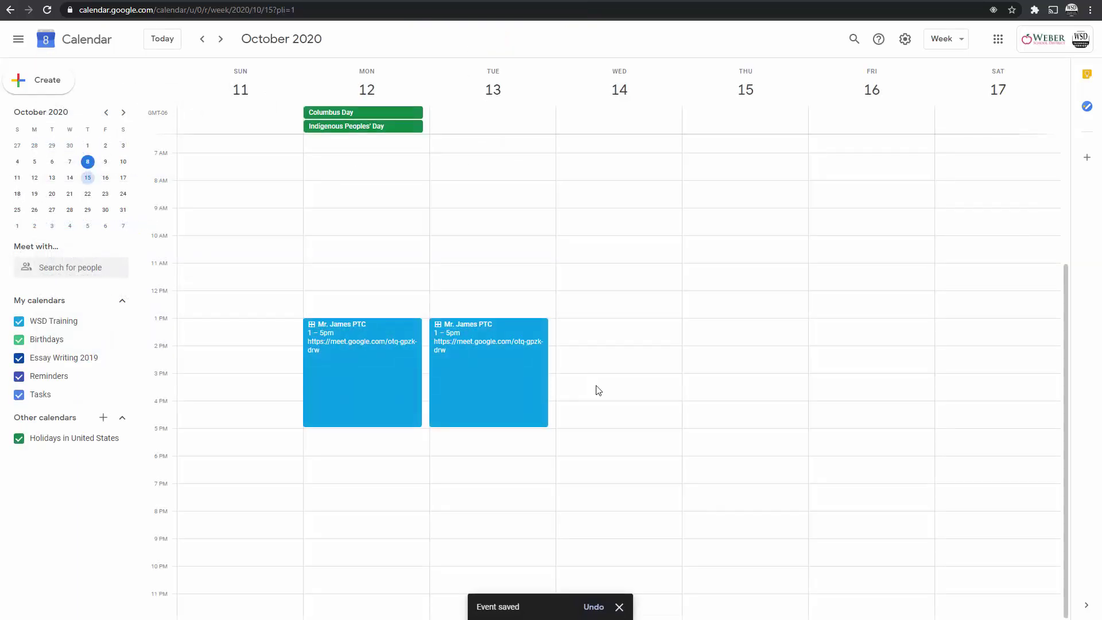
# - Duplicate the Monday slots onto Wednesday, October 14 and save the copy
pyautogui.click(368, 330)
pyautogui.click(256, 239)
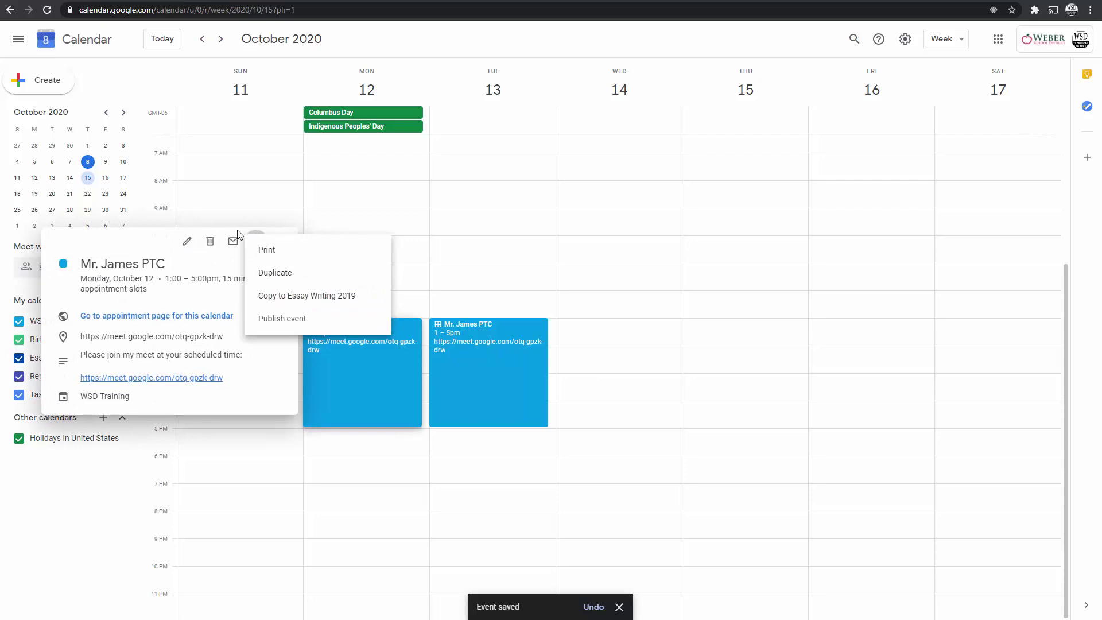
pyautogui.click(276, 272)
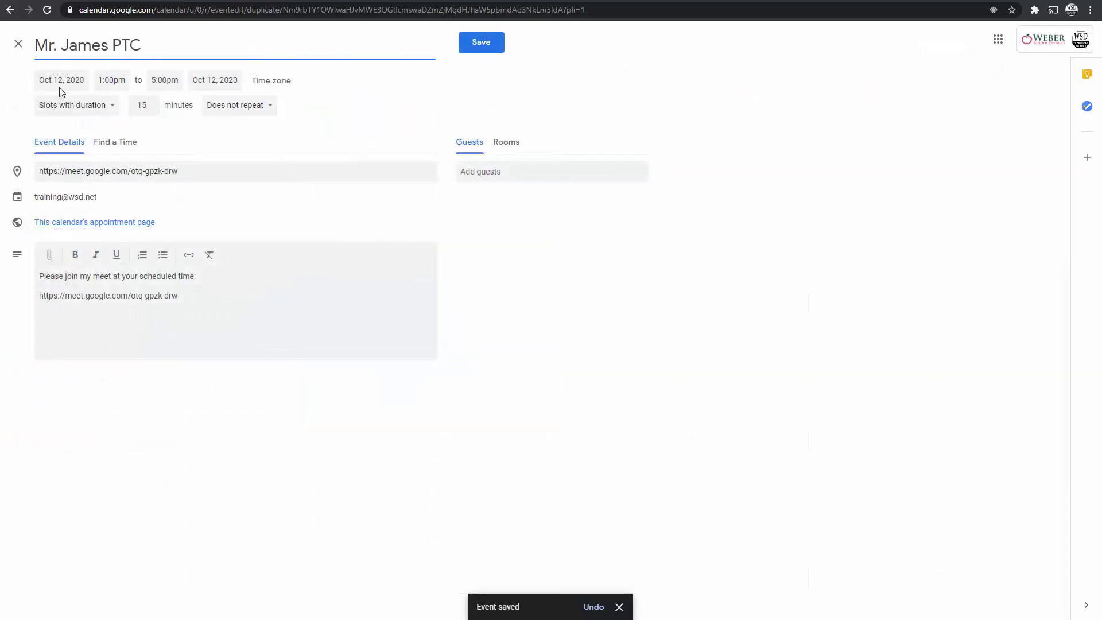
pyautogui.click(61, 86)
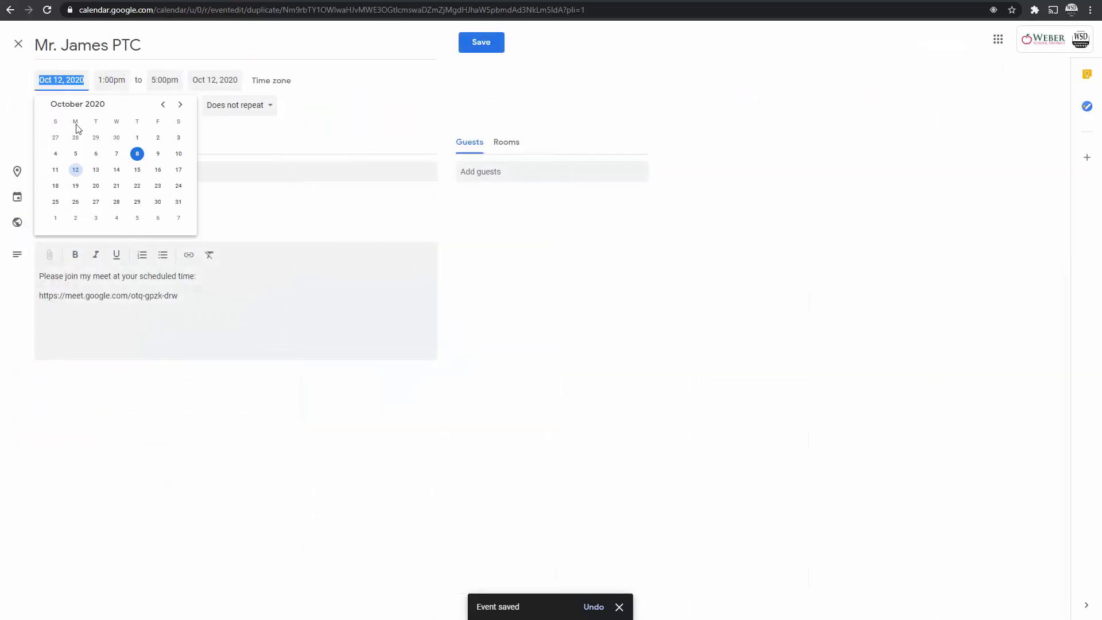
pyautogui.click(115, 174)
pyautogui.click(479, 43)
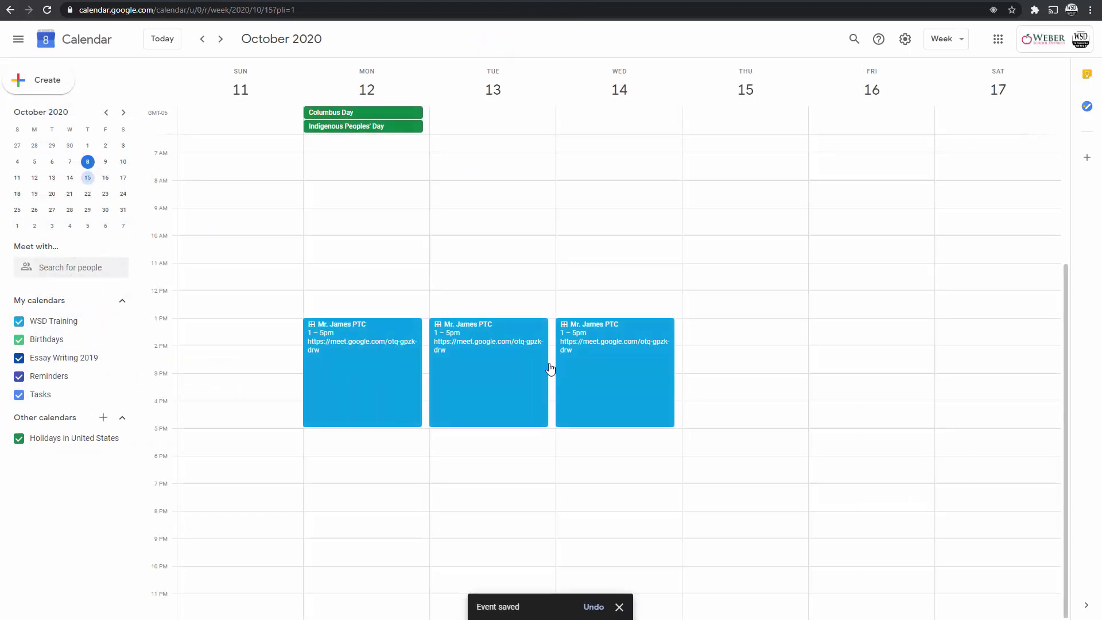
pyautogui.click(362, 340)
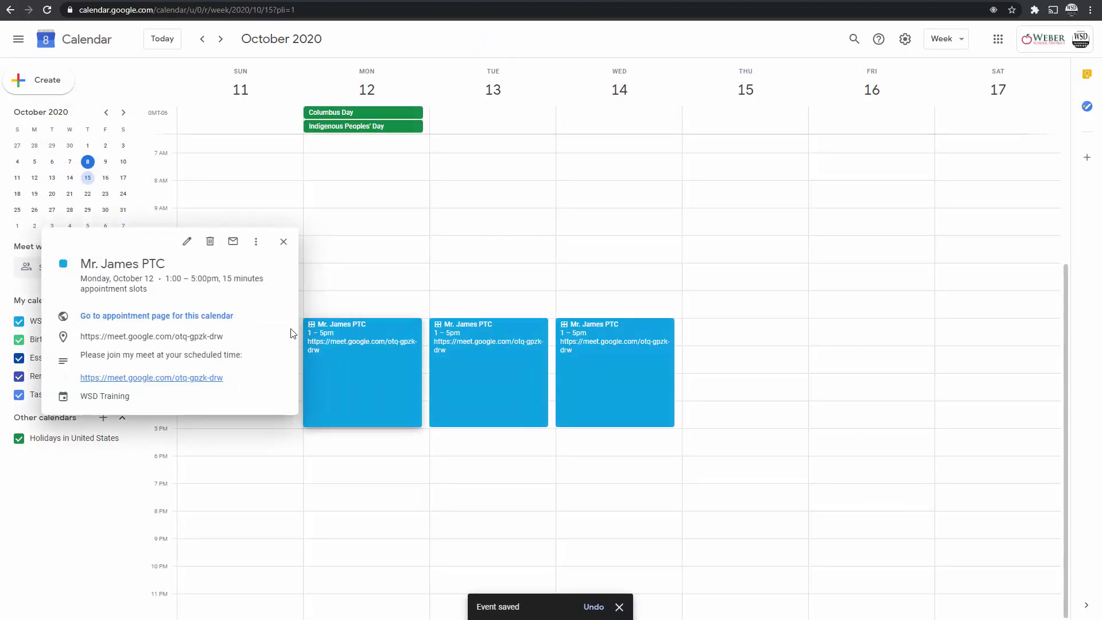
# - Check the sign-up page's Oct 12 week of open slots, select its URL, and close the tab
pyautogui.click(151, 322)
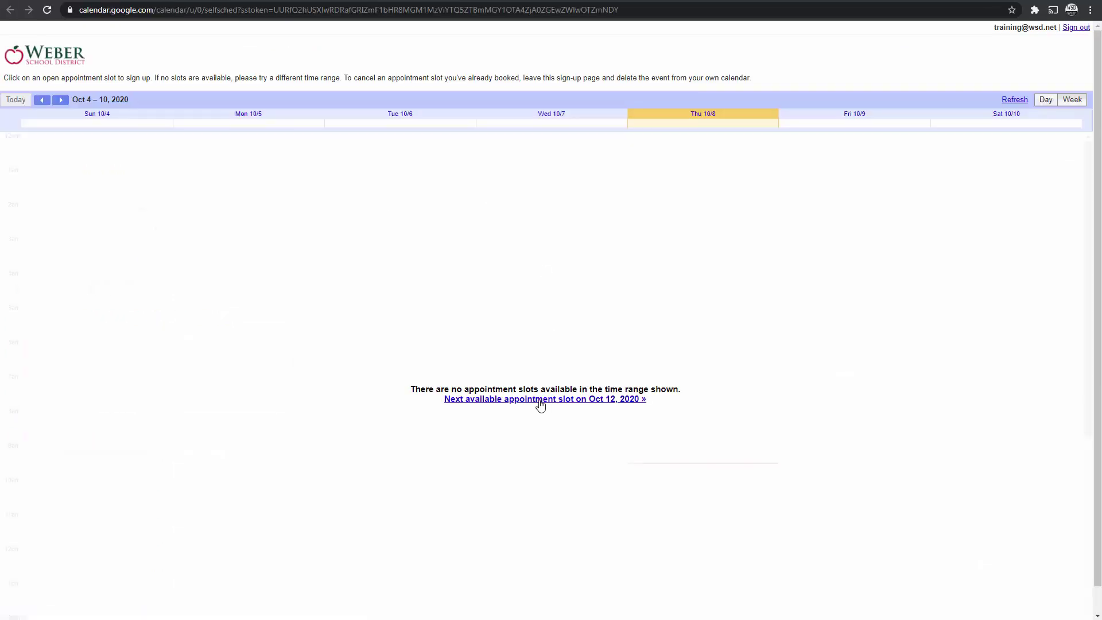
pyautogui.click(527, 400)
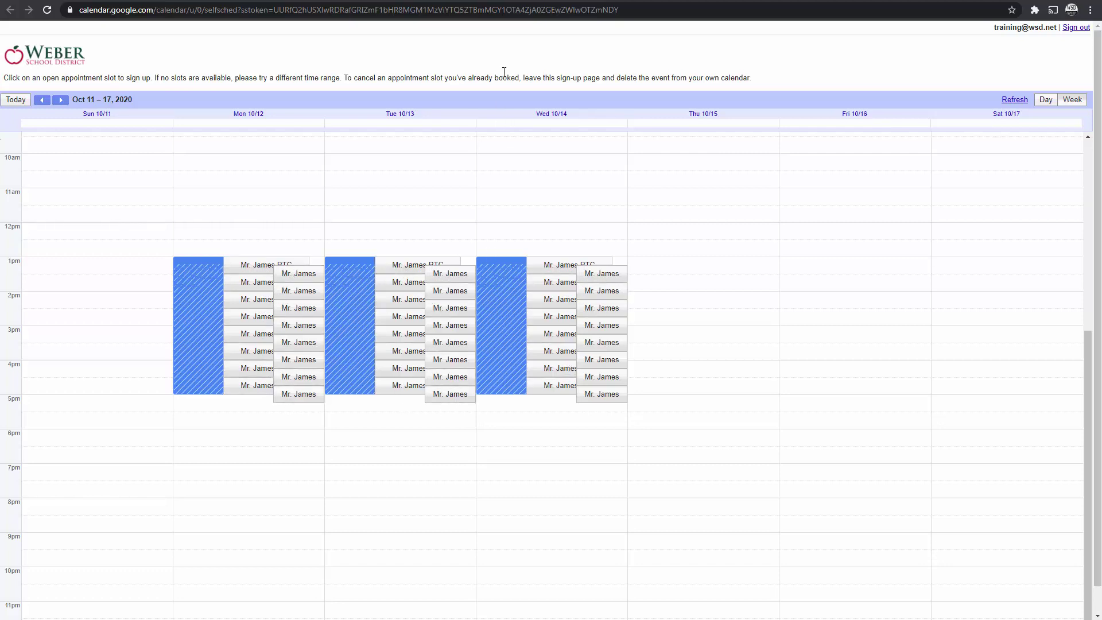
pyautogui.click(641, 10)
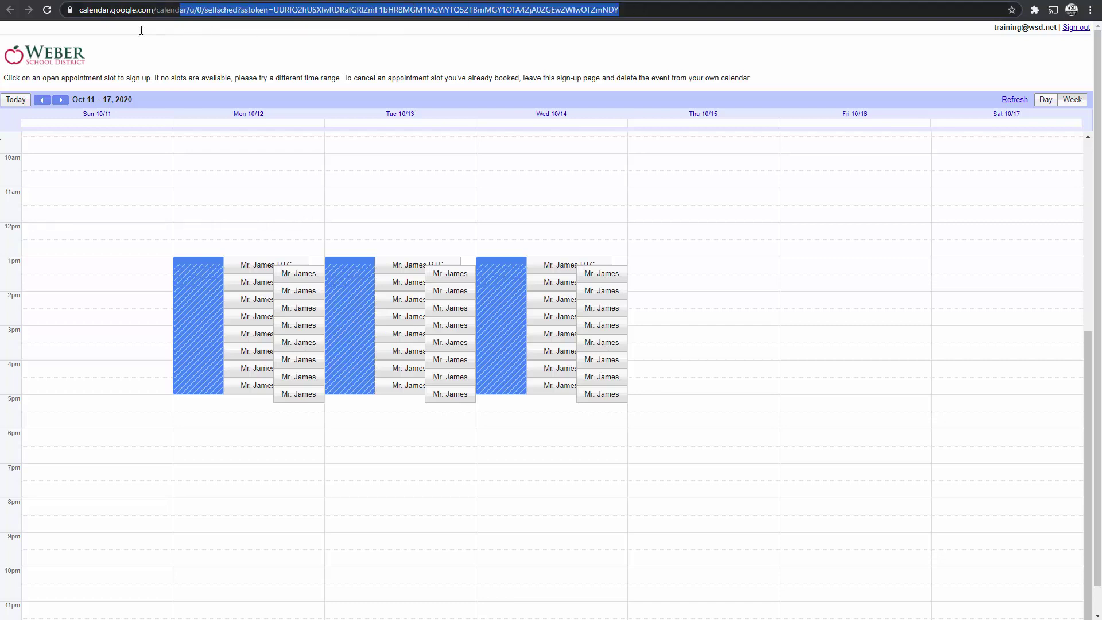
pyautogui.hotkey('ctrl', 'w')
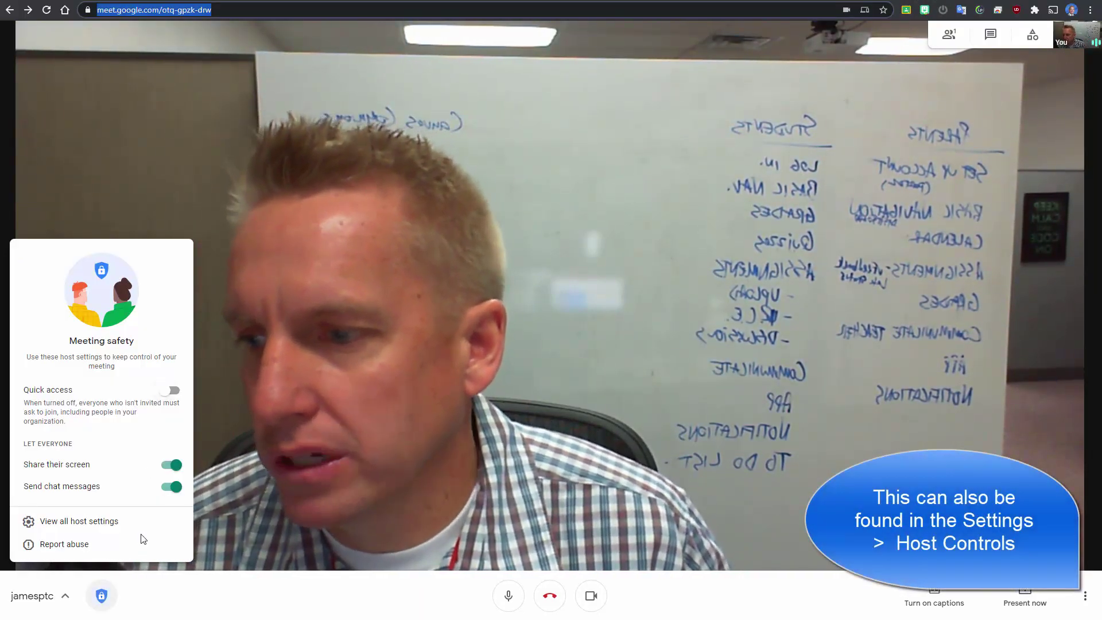
# - In the meeting safety settings, turn Quick access on to demonstrate, then turn it back off
pyautogui.click(101, 597)
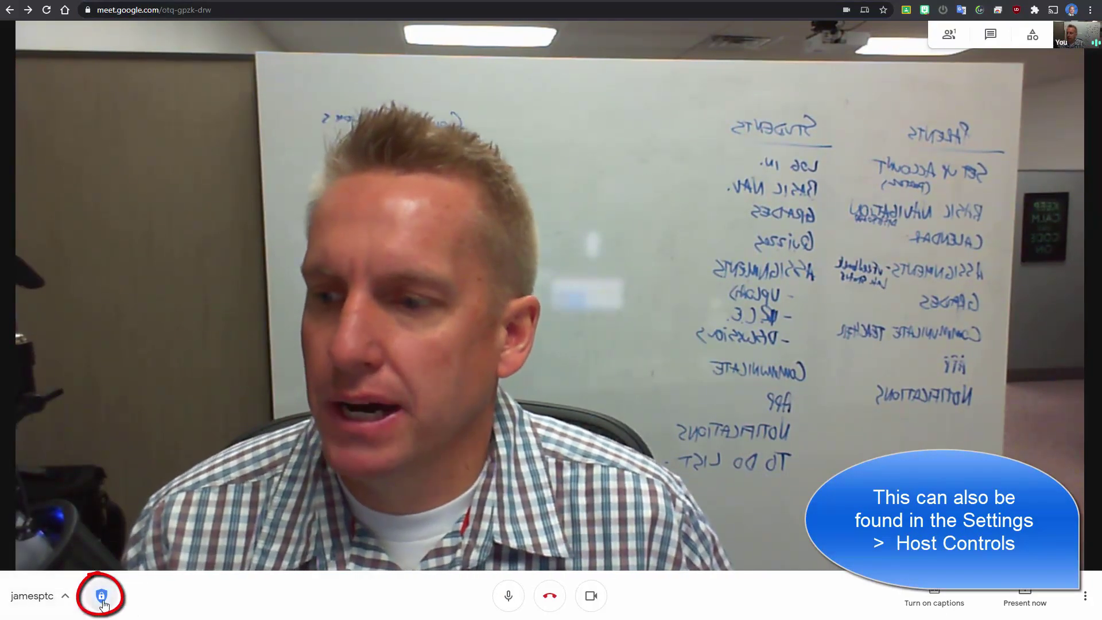
pyautogui.click(101, 597)
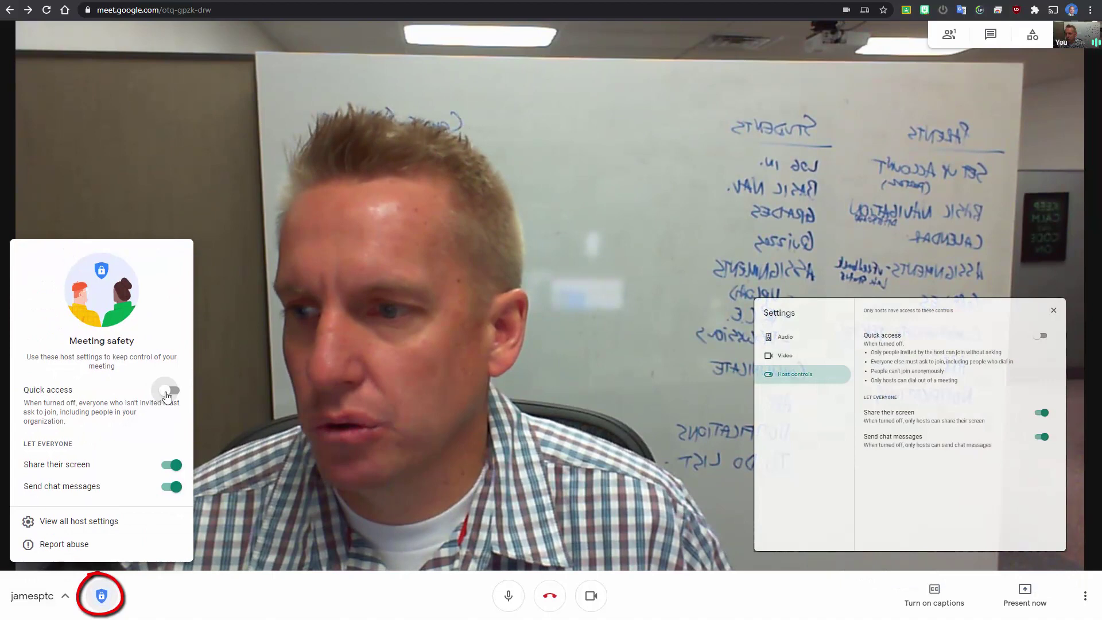
pyautogui.click(167, 395)
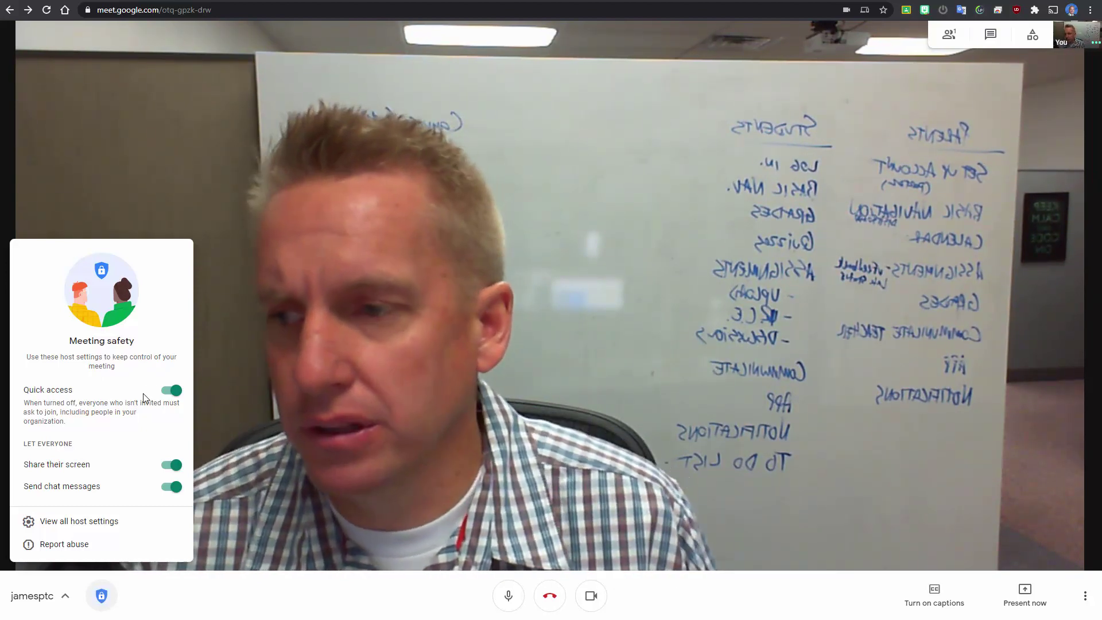
pyautogui.click(176, 393)
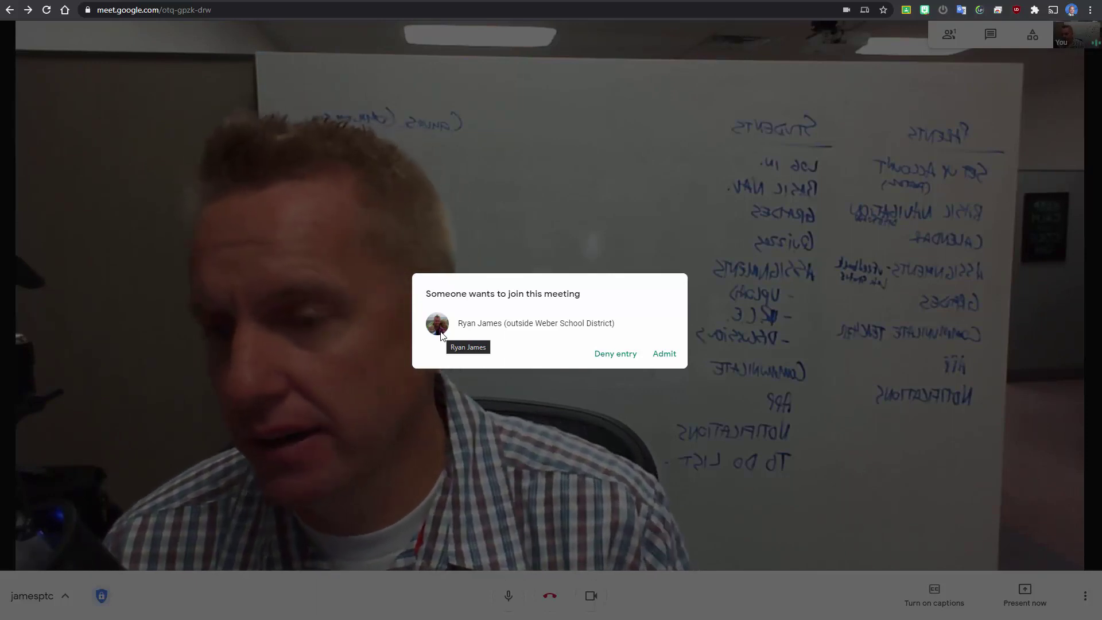
# - Admit the waiting outside participant into the conference meeting
pyautogui.click(665, 354)
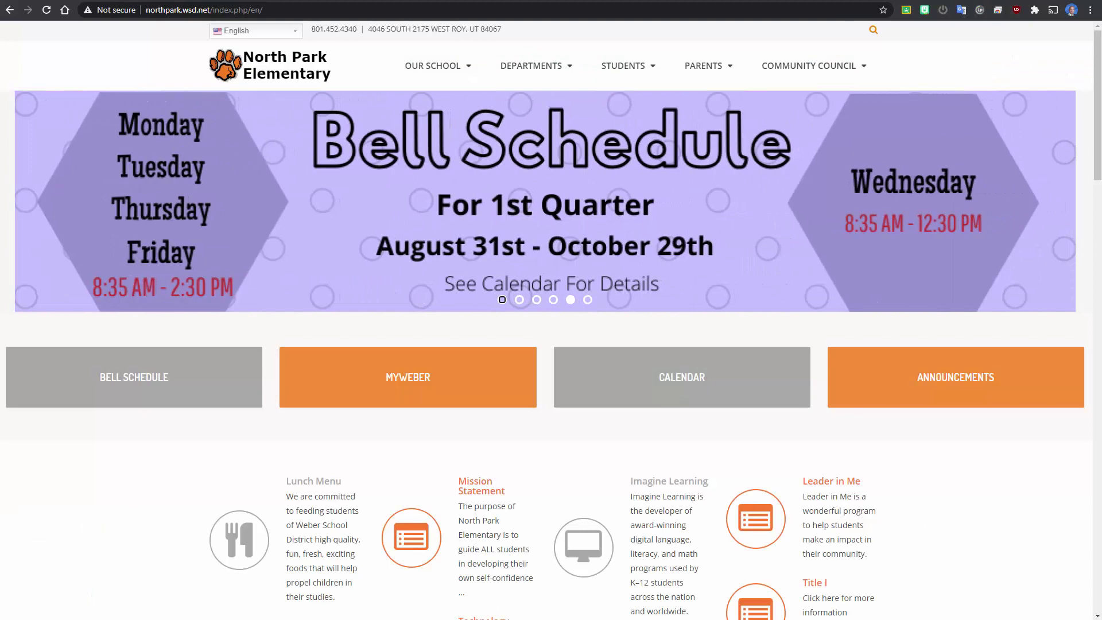
# - Open the sign-up sheet from the Conferences banner, then a 4TH-grade teacher's Signup Link in a new tab
pyautogui.click(502, 299)
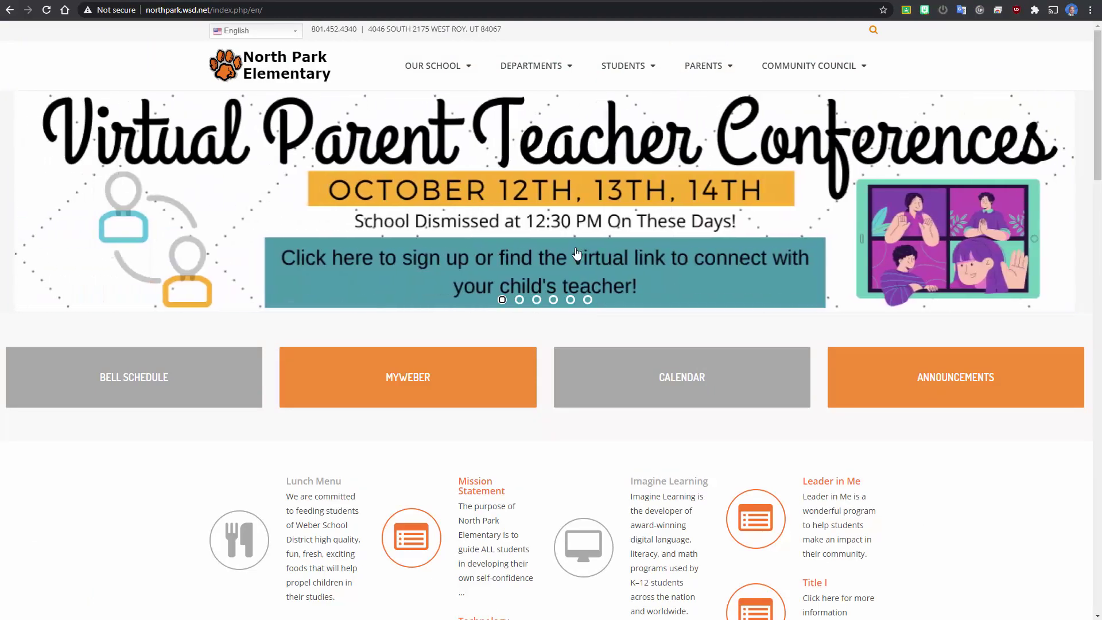
pyautogui.click(556, 241)
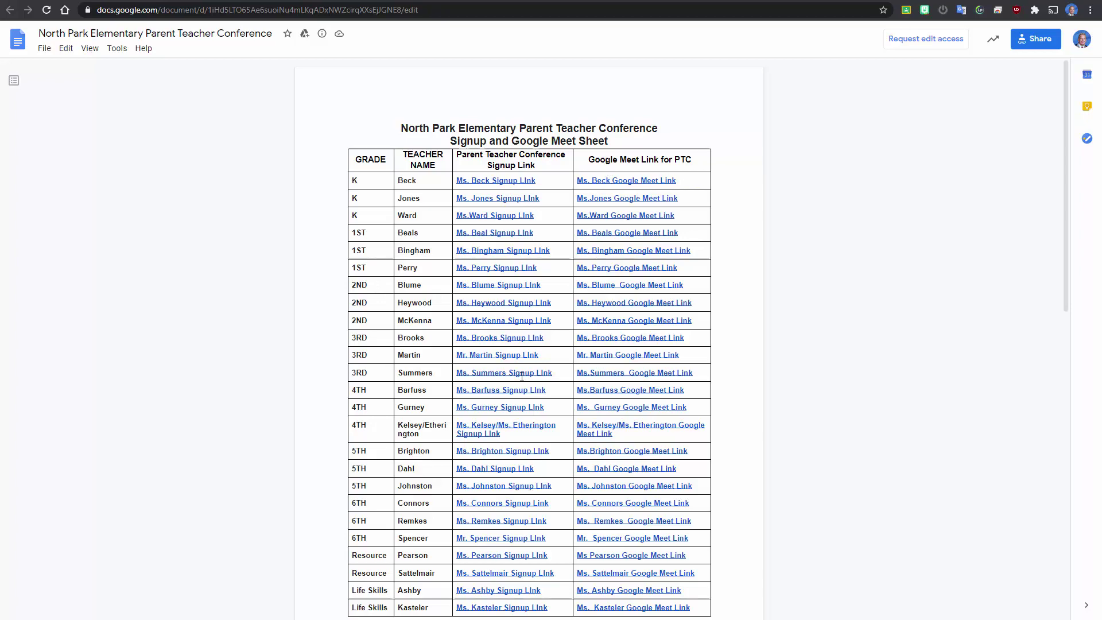
pyautogui.scroll(-3, 464, 381)
pyautogui.click(489, 236)
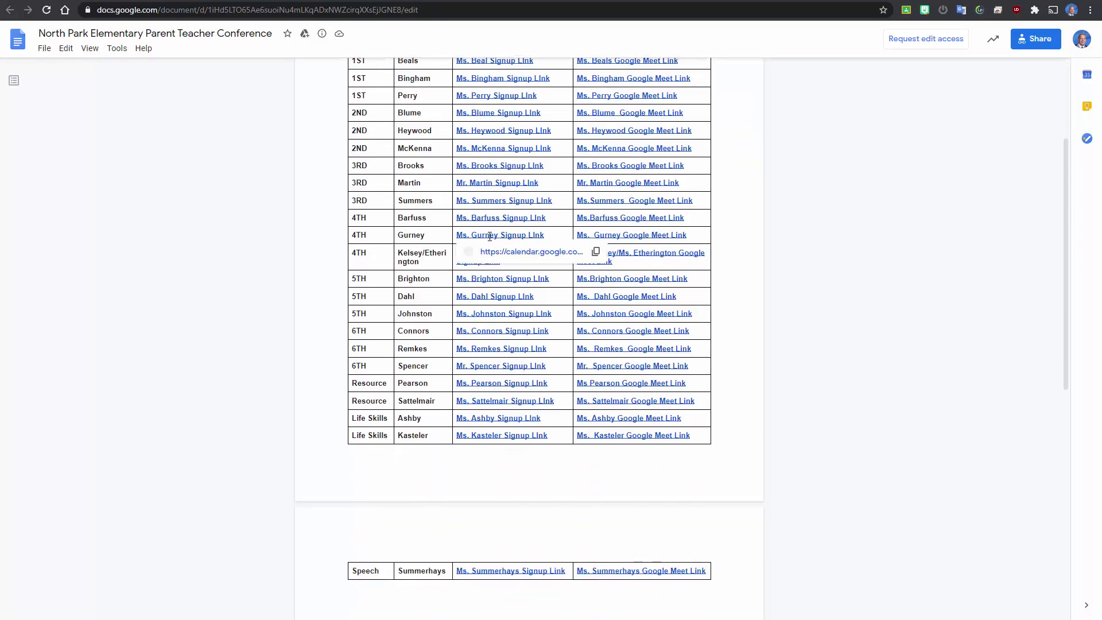
pyautogui.click(503, 253)
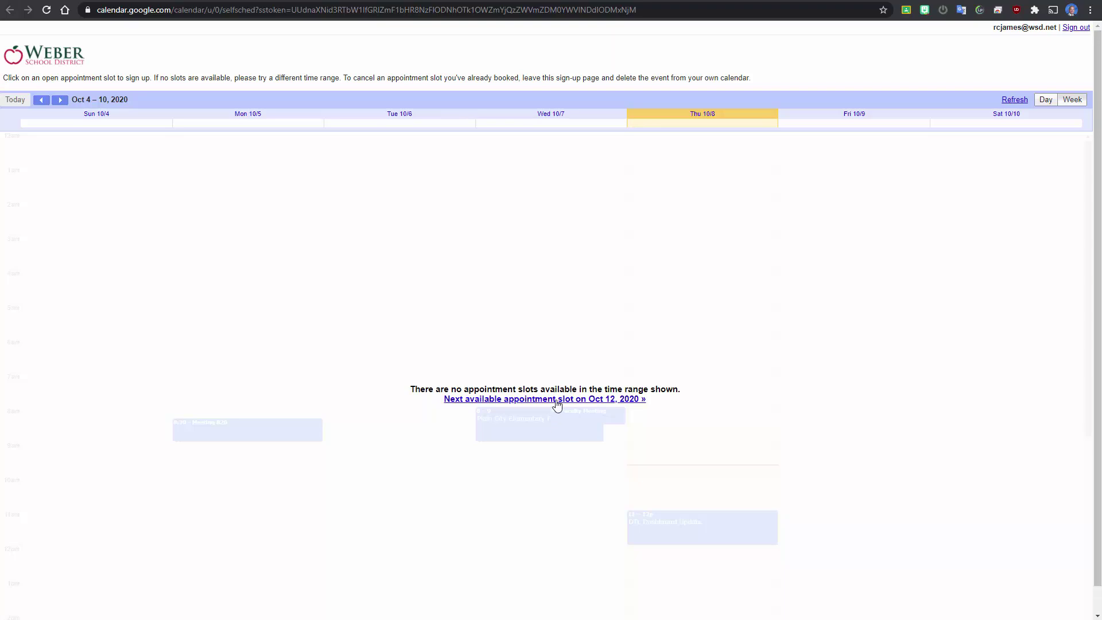
# - Jump to the Oct 11–17 week of open slots, then close the tab to return to the sheet
pyautogui.click(556, 400)
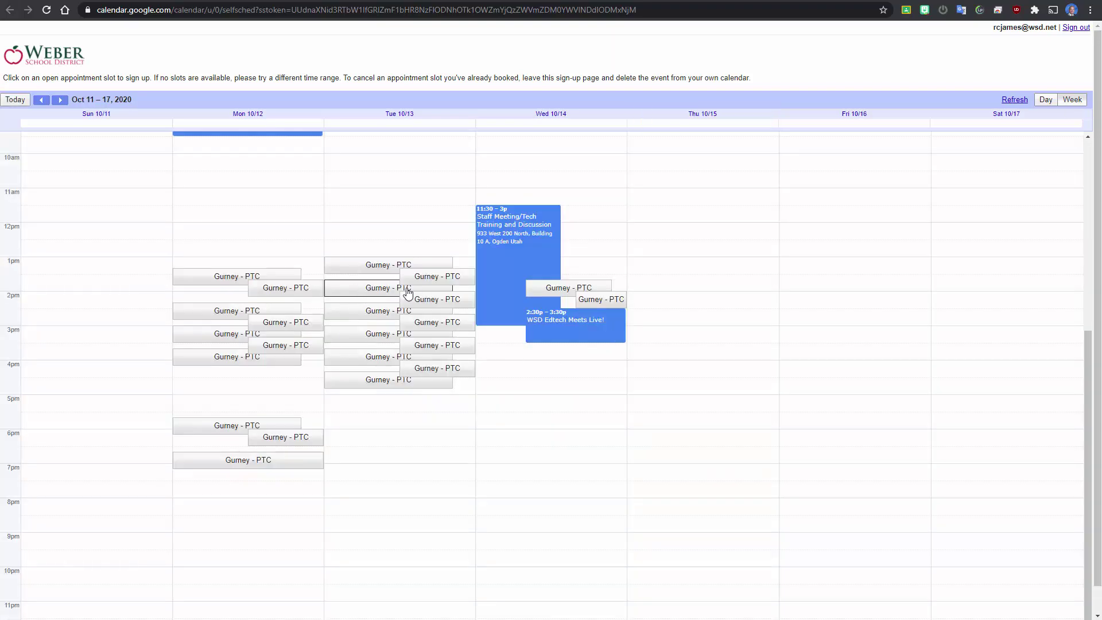
pyautogui.hotkey('ctrl', 'w')
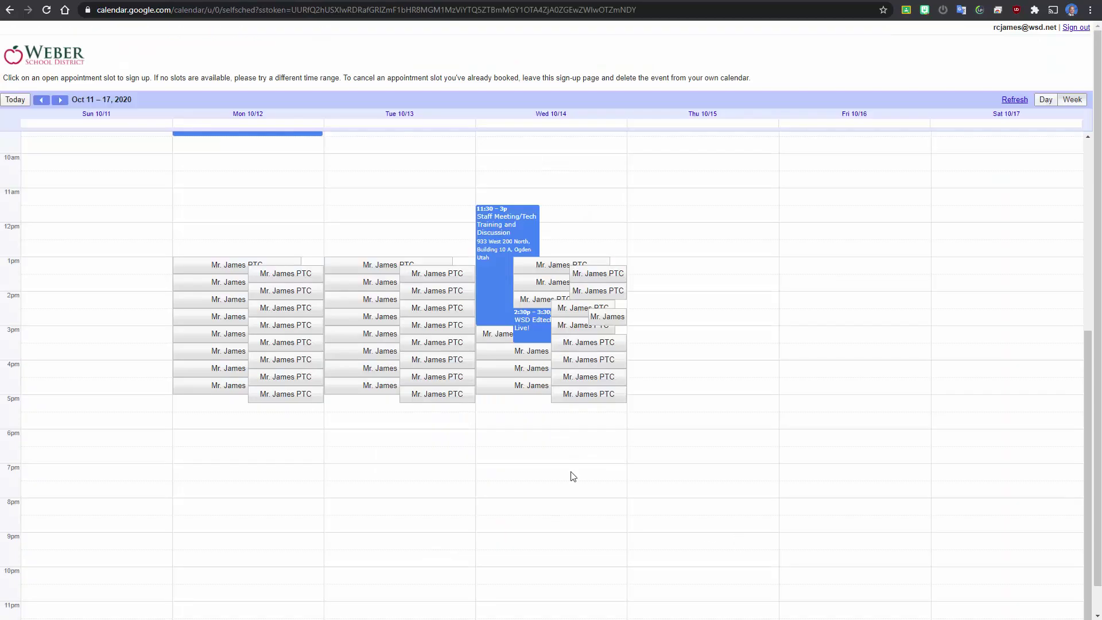
# - Book the Monday Oct 12, 1:00–1:15pm conference slot as the parent
pyautogui.click(223, 269)
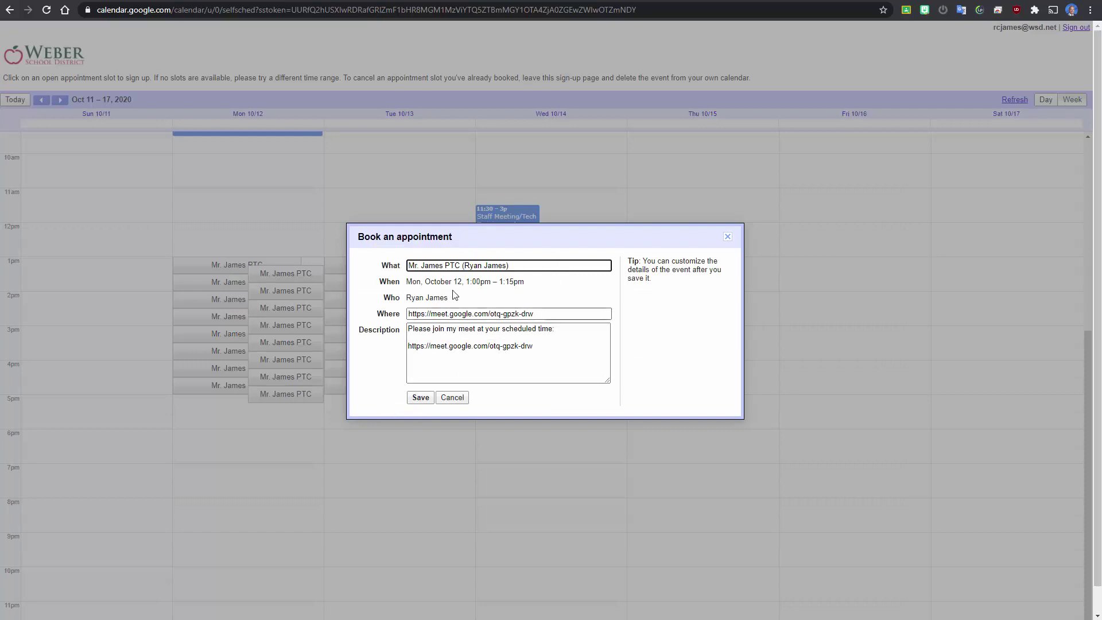
pyautogui.click(422, 398)
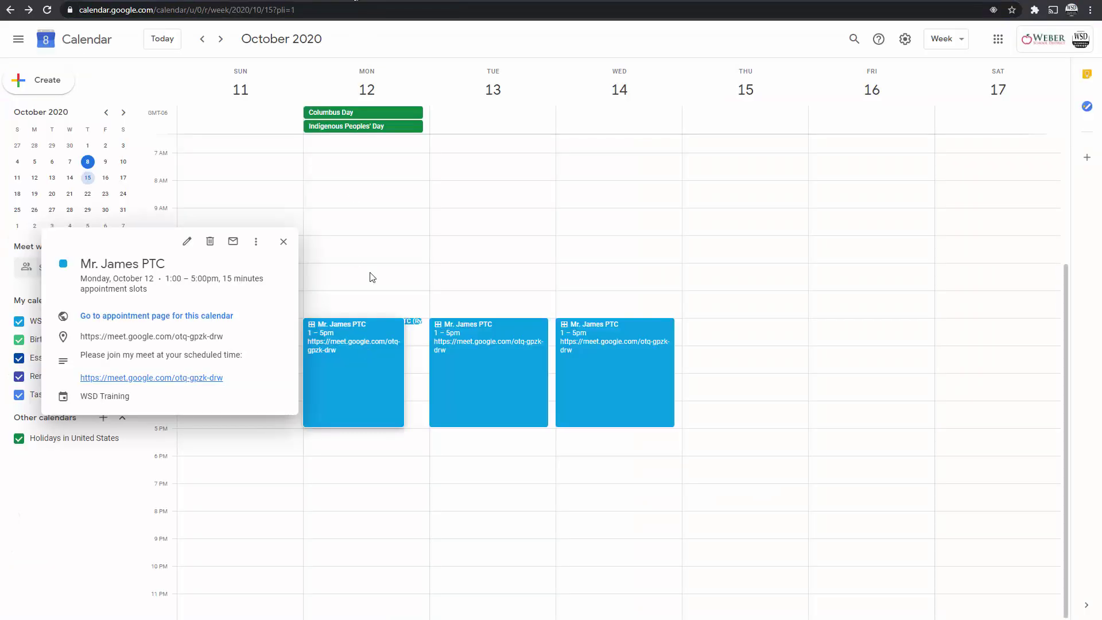
# - Open the booked Monday 1:00pm conference event in its full editing page
pyautogui.click(372, 277)
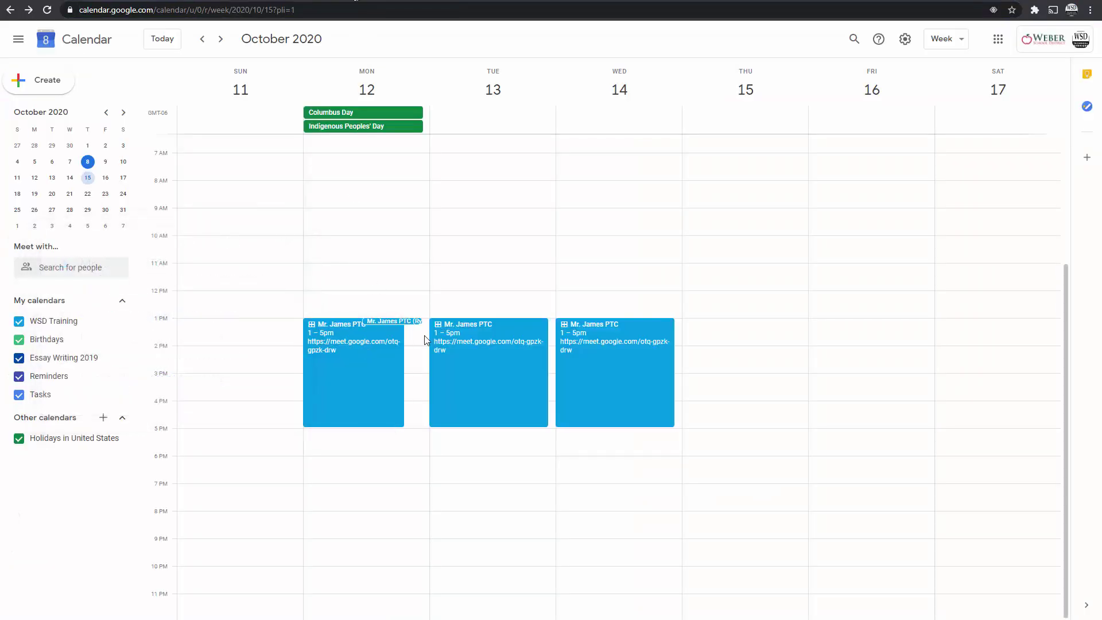
pyautogui.click(387, 320)
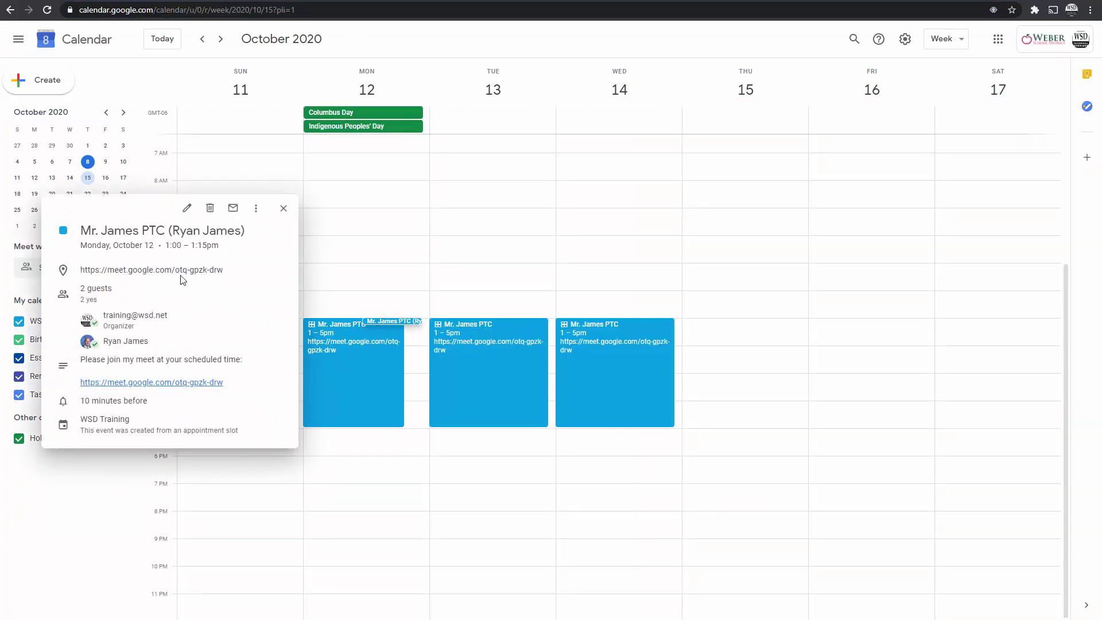
pyautogui.click(187, 209)
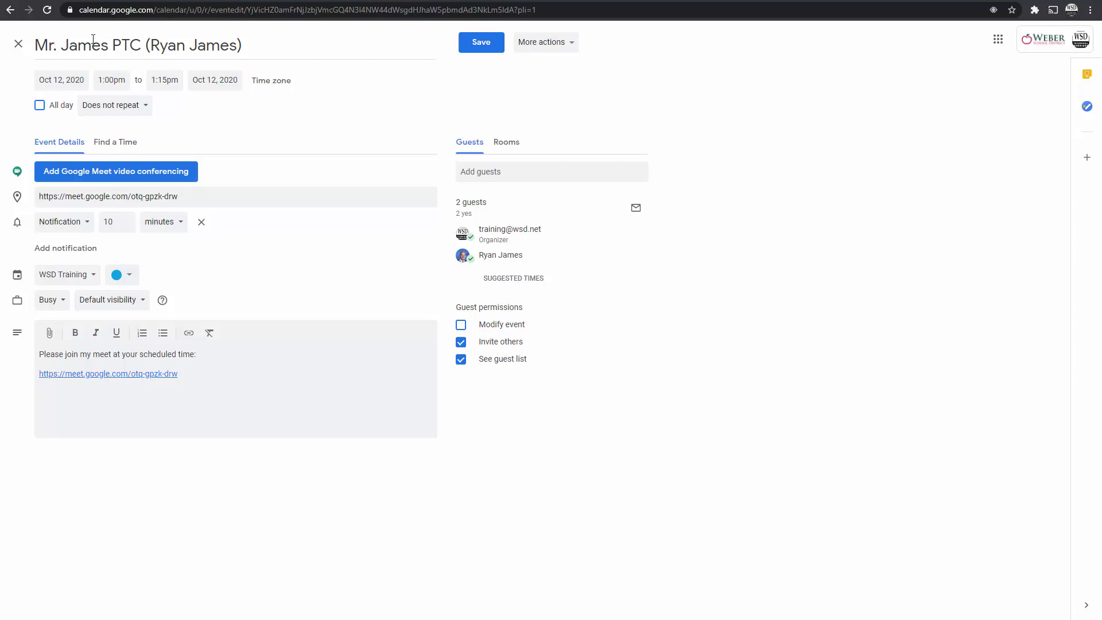
# - Add Google Meet conferencing to the Oct 12 event and save without notifying guests
pyautogui.click(88, 172)
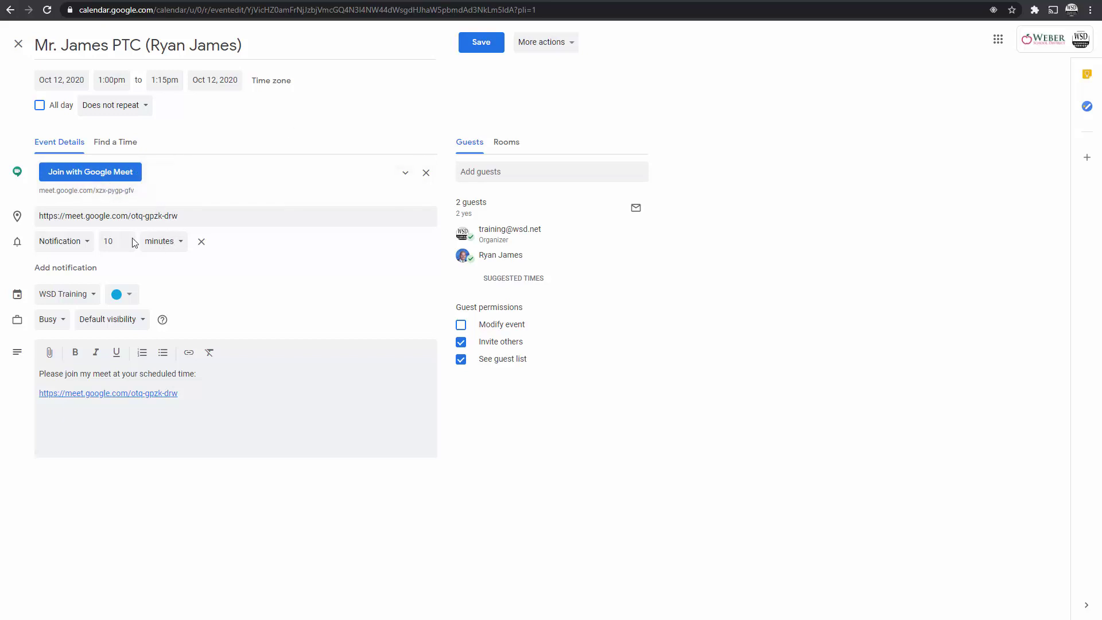
pyautogui.click(483, 44)
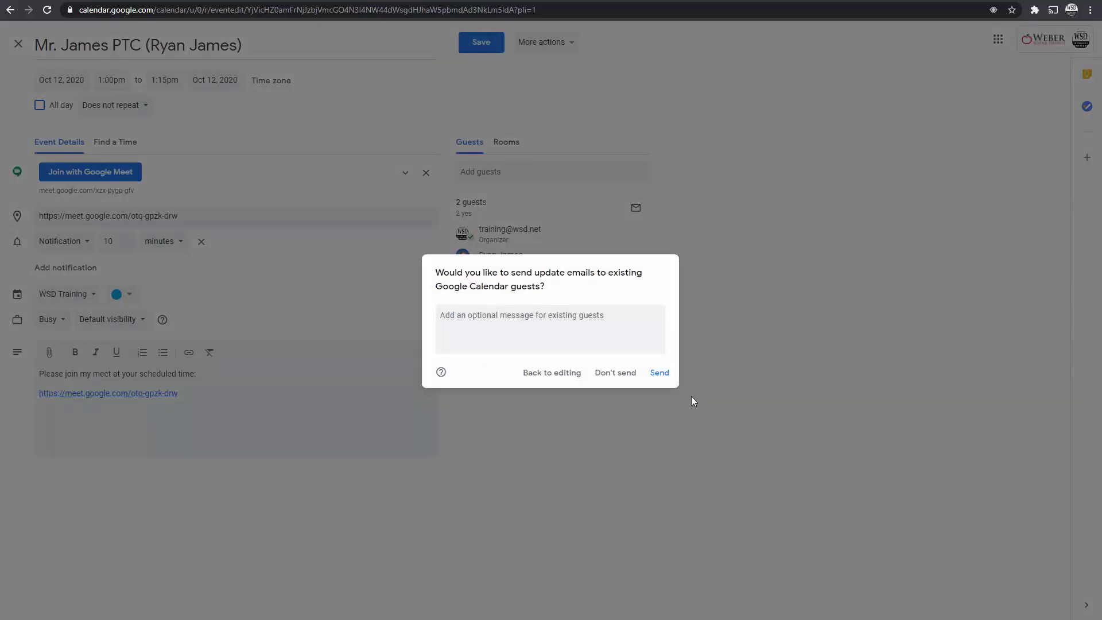
pyautogui.click(597, 376)
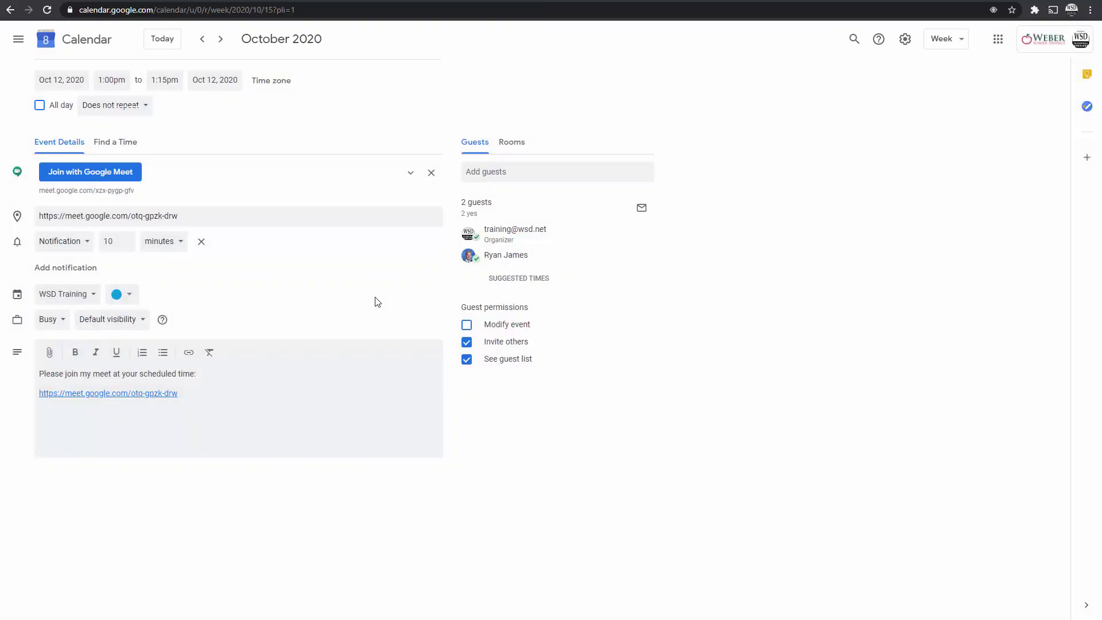